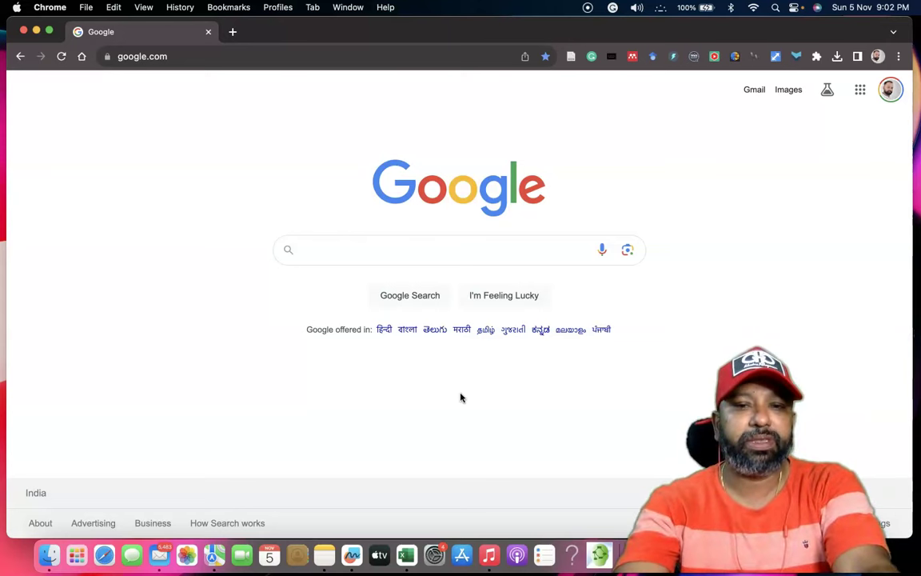
# - Search Google for 'PERPLEXITY' and scroll to the official perplexity.ai result
pyautogui.click(323, 255)
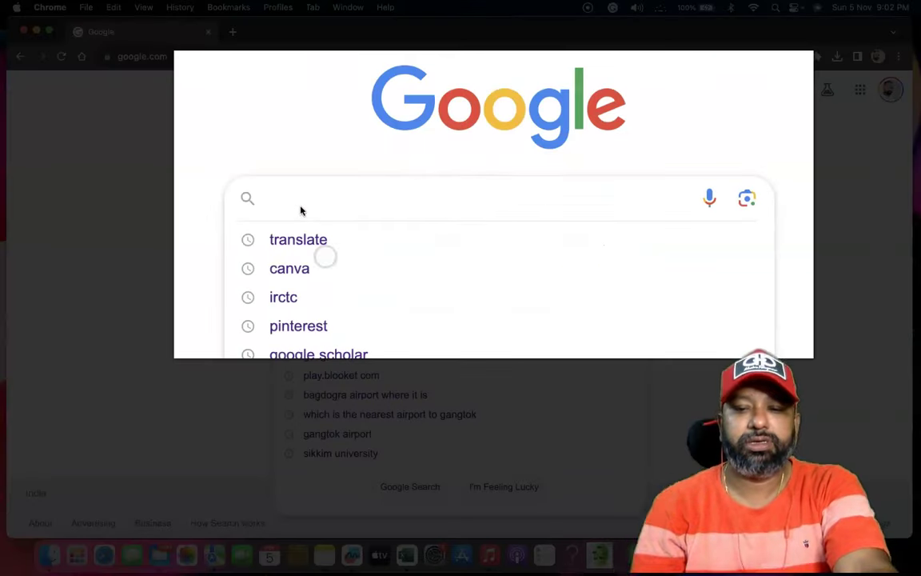
pyautogui.write('PER')
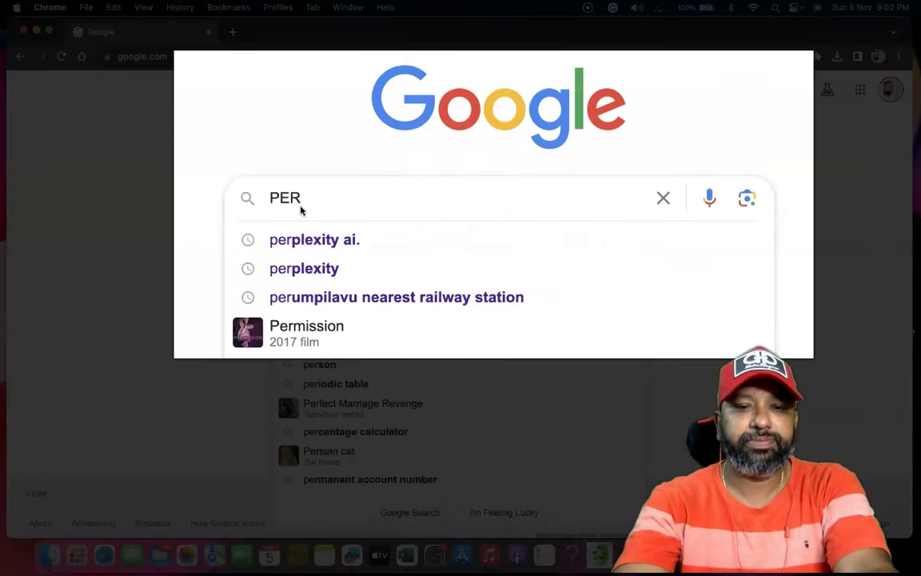
pyautogui.write('PLEXI')
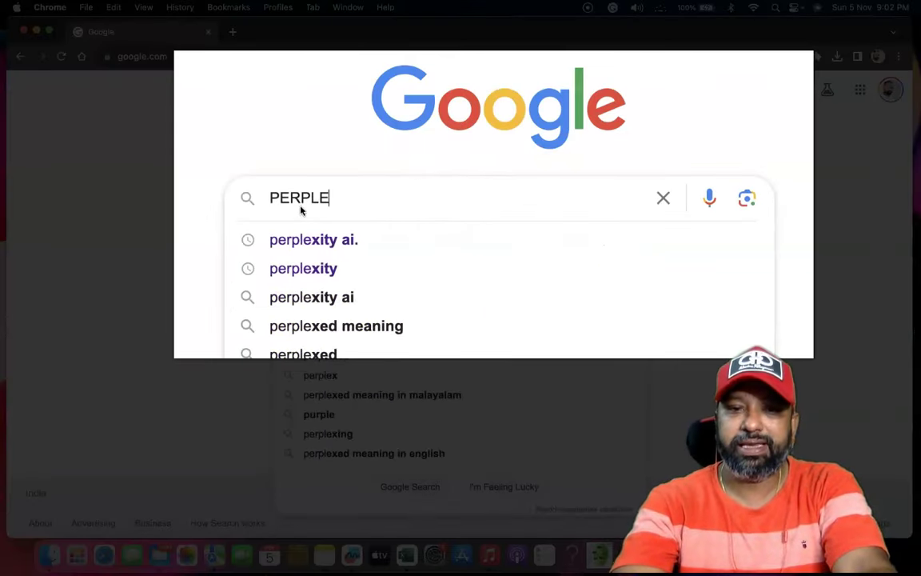
pyautogui.write('TY')
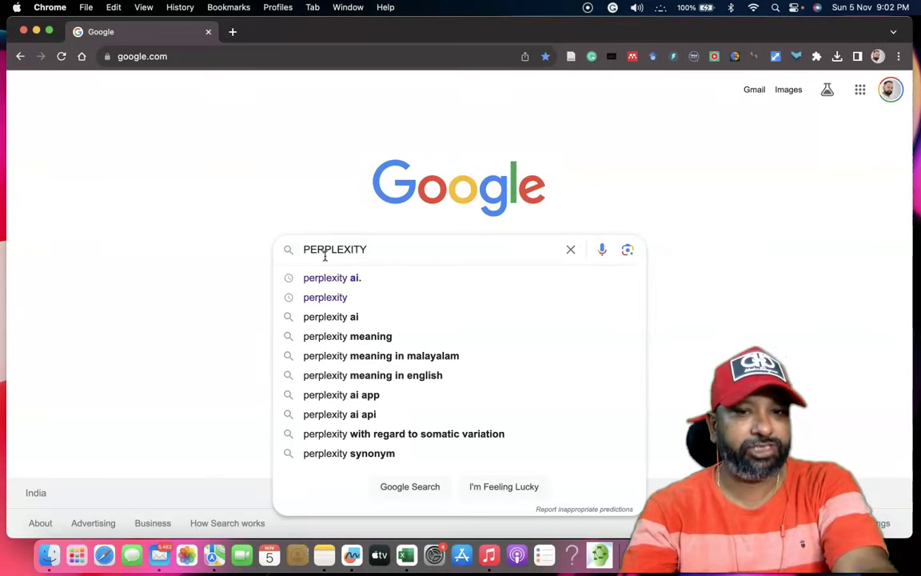
pyautogui.press('Return')
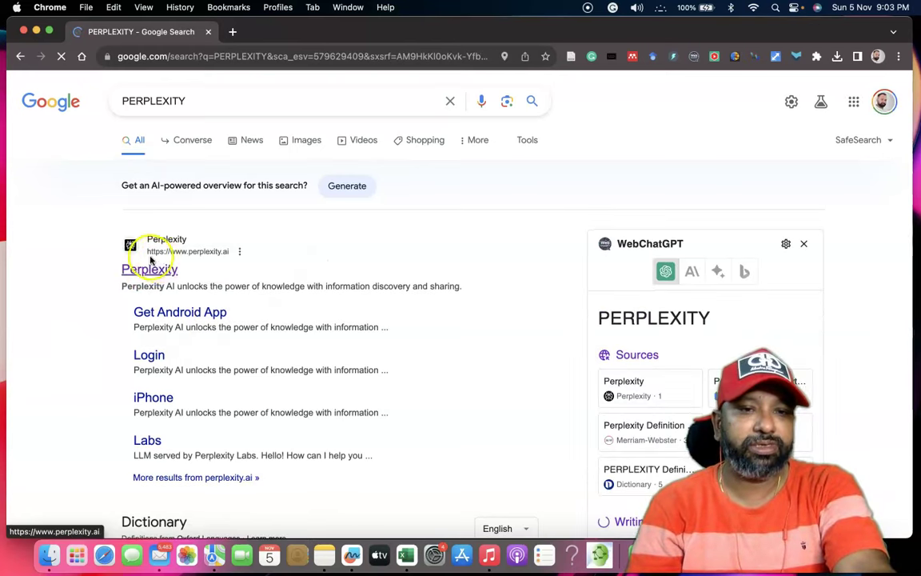
pyautogui.scroll(-1, 157, 232)
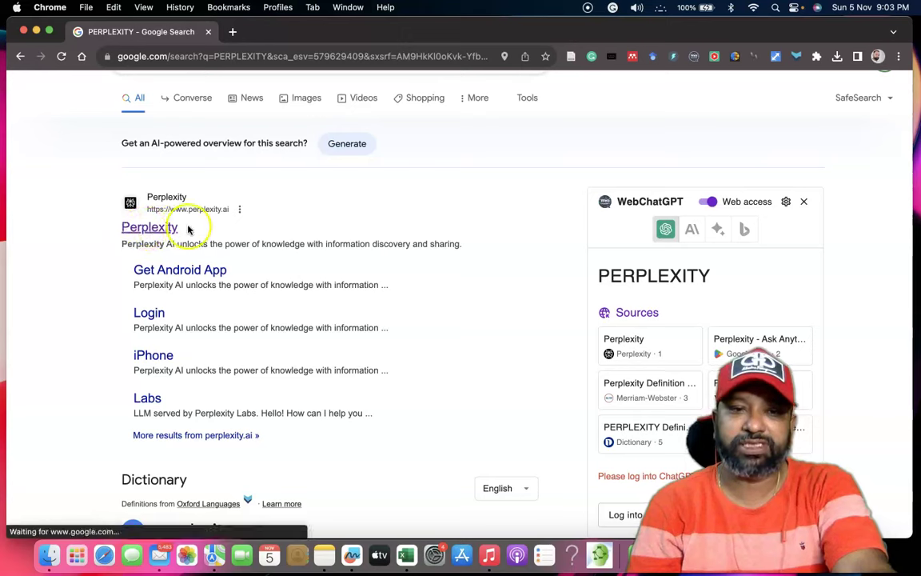
# - Open perplexity.ai from the results and select its 'Where knowledge begins' heading
pyautogui.click(148, 227)
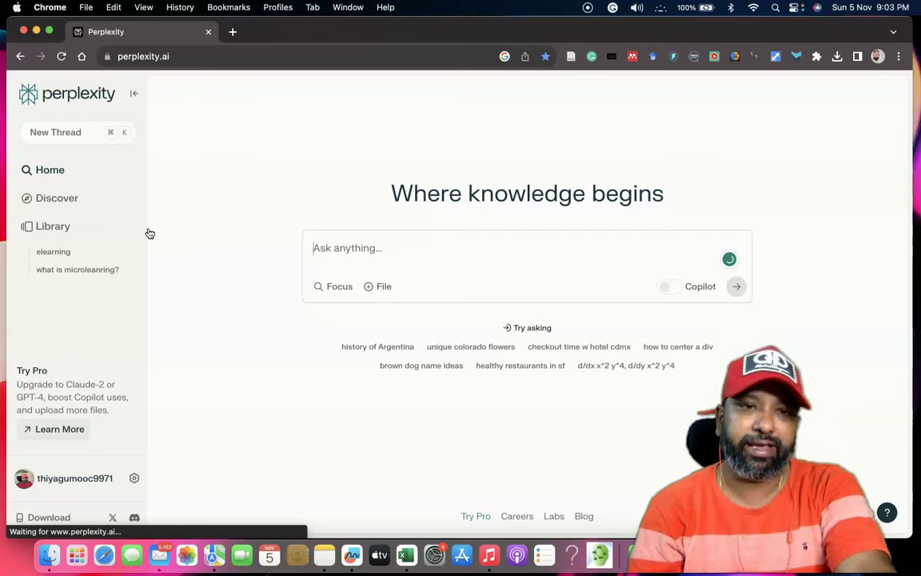
pyautogui.moveTo(177, 56); pyautogui.dragTo(110, 56)
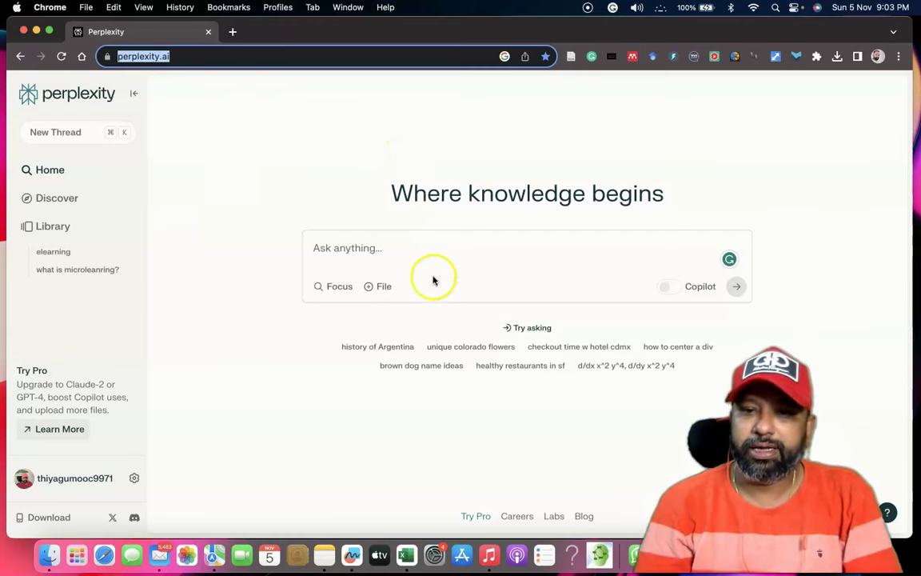
pyautogui.click(327, 350)
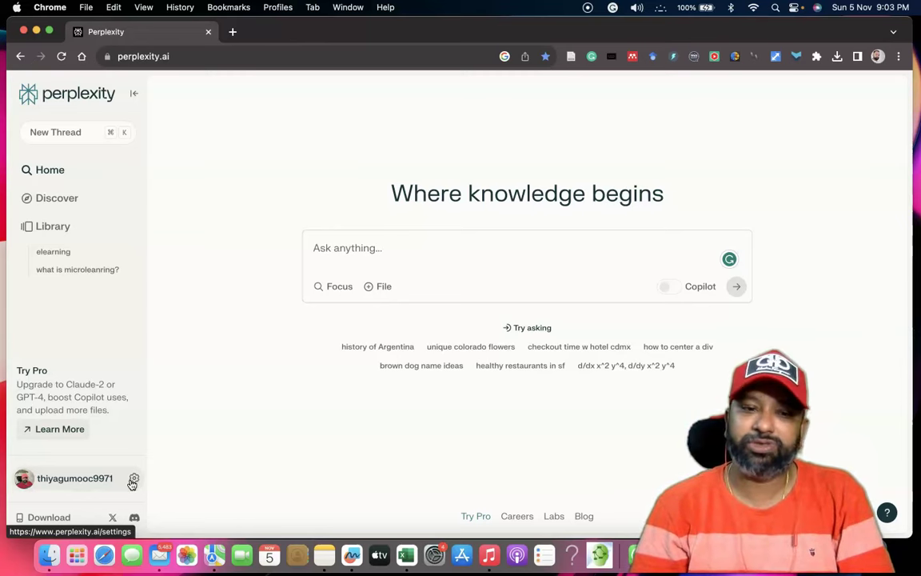
pyautogui.tripleClick(348, 191)
pyautogui.click(339, 180)
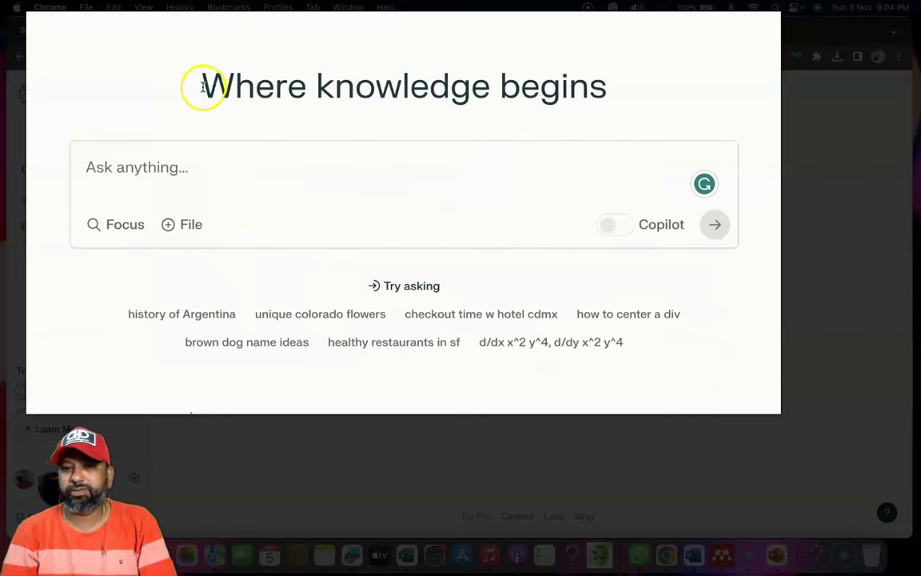
pyautogui.moveTo(202, 87); pyautogui.dragTo(664, 106)
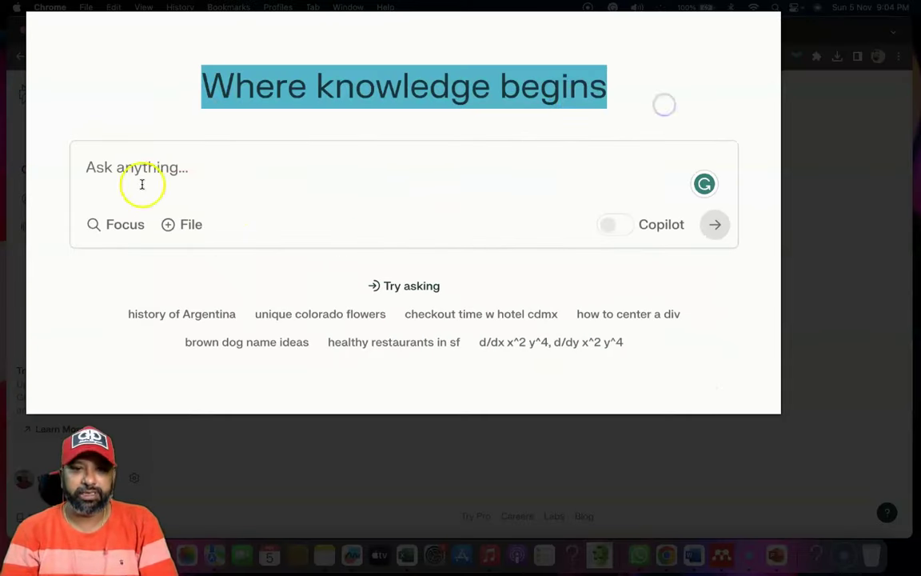
pyautogui.click(123, 160)
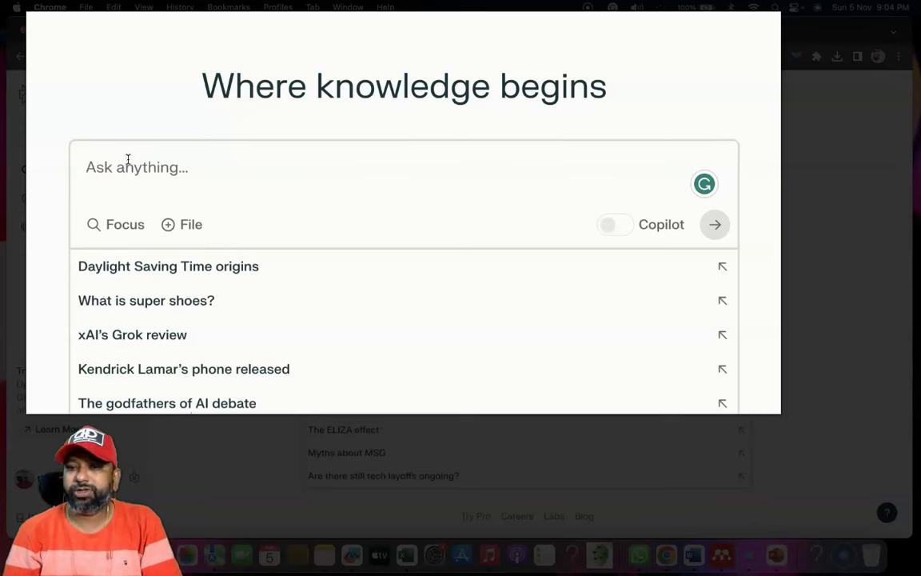
pyautogui.click(120, 224)
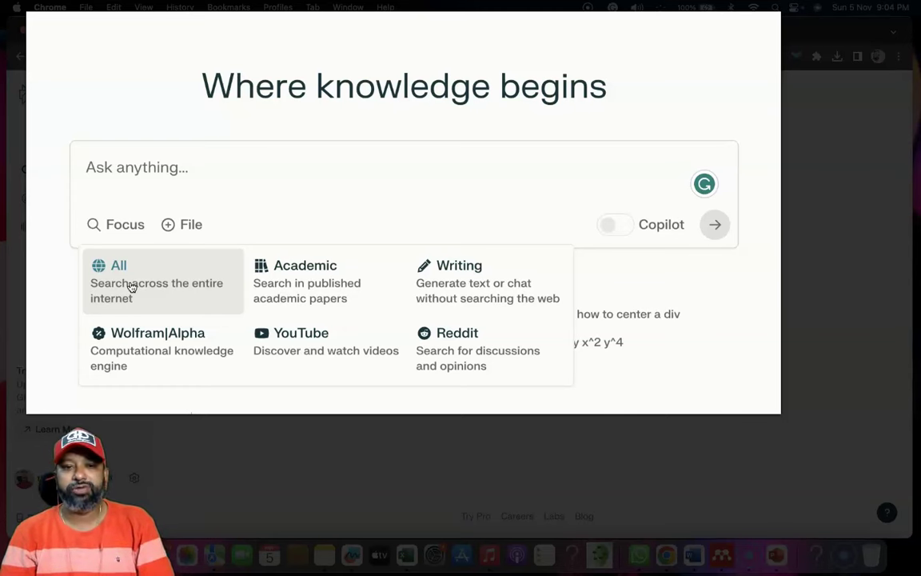
pyautogui.click(298, 284)
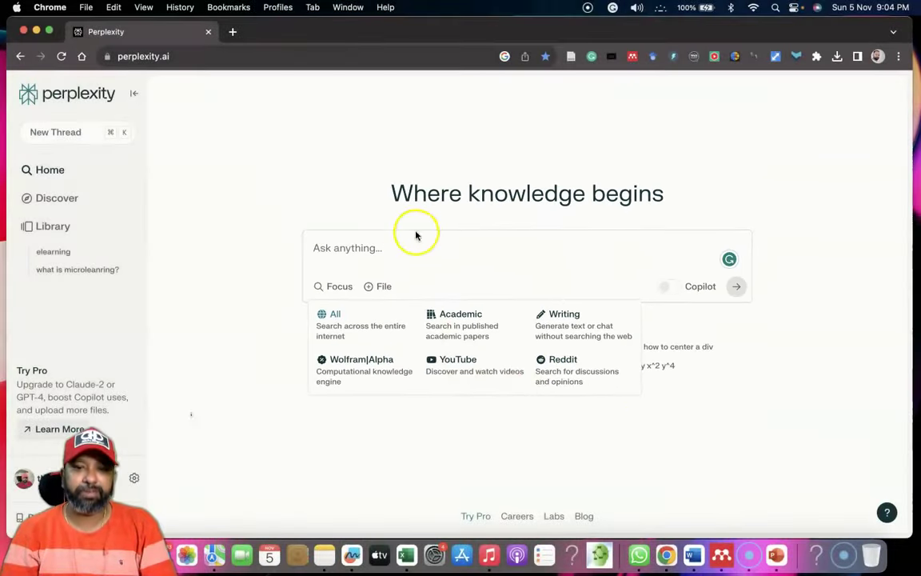
pyautogui.click(289, 186)
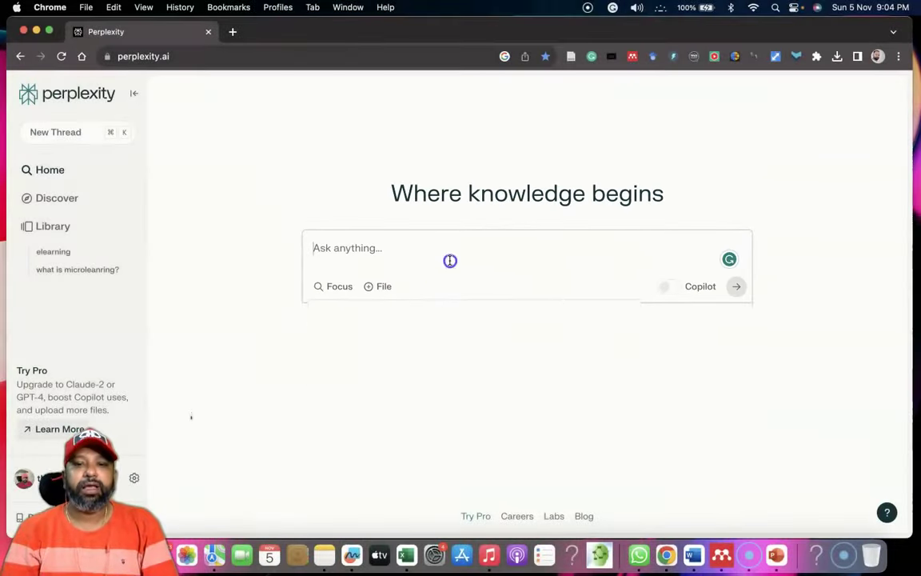
pyautogui.click(376, 290)
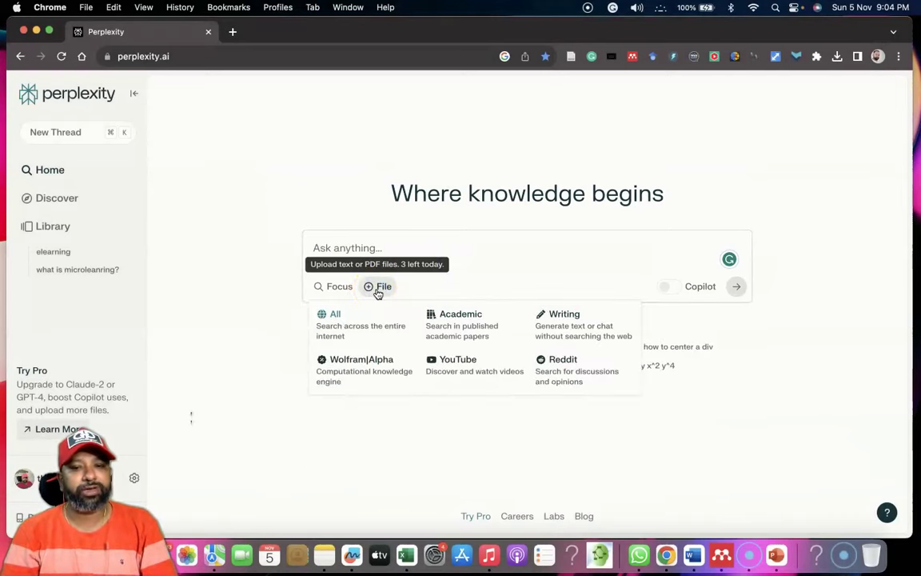
pyautogui.click(379, 290)
pyautogui.click(685, 455)
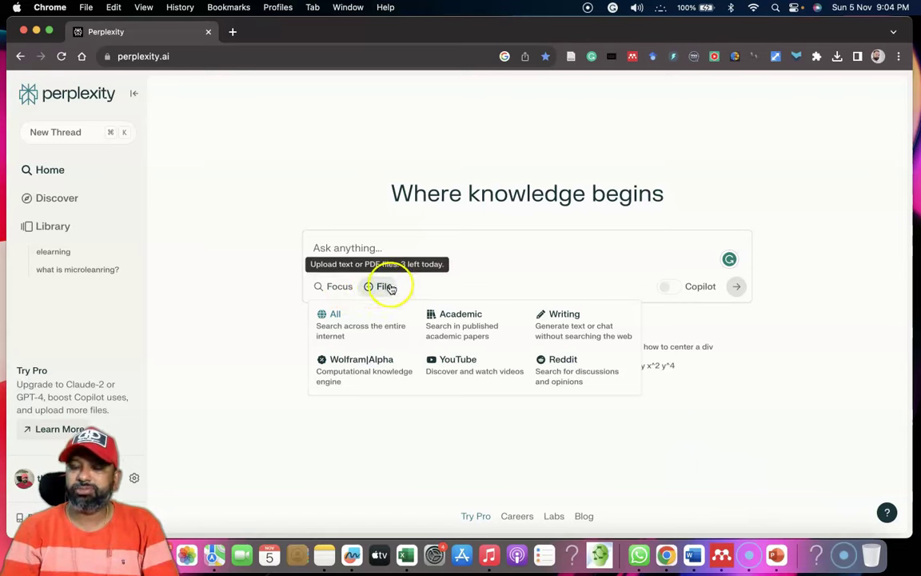
pyautogui.click(342, 244)
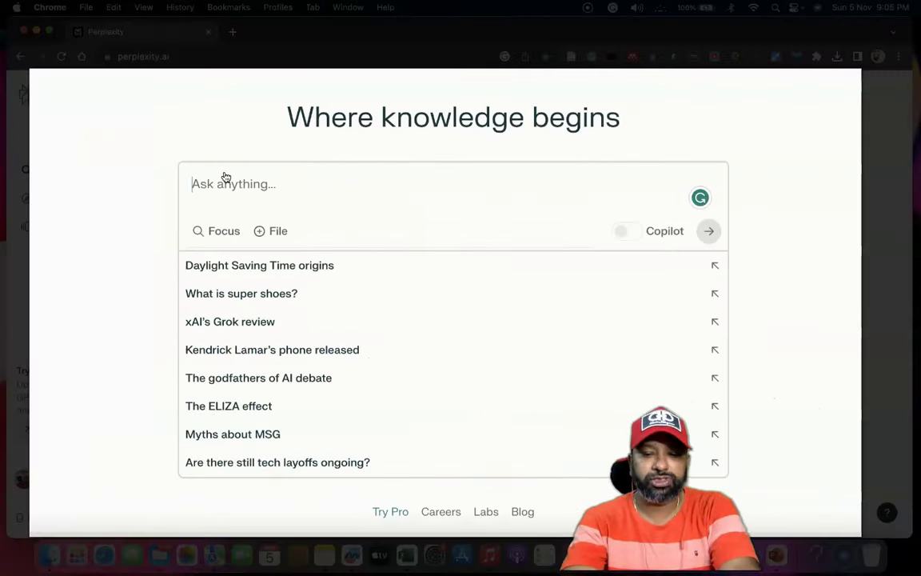
# - Ask Perplexity 'What is microlearning?'
pyautogui.write('What')
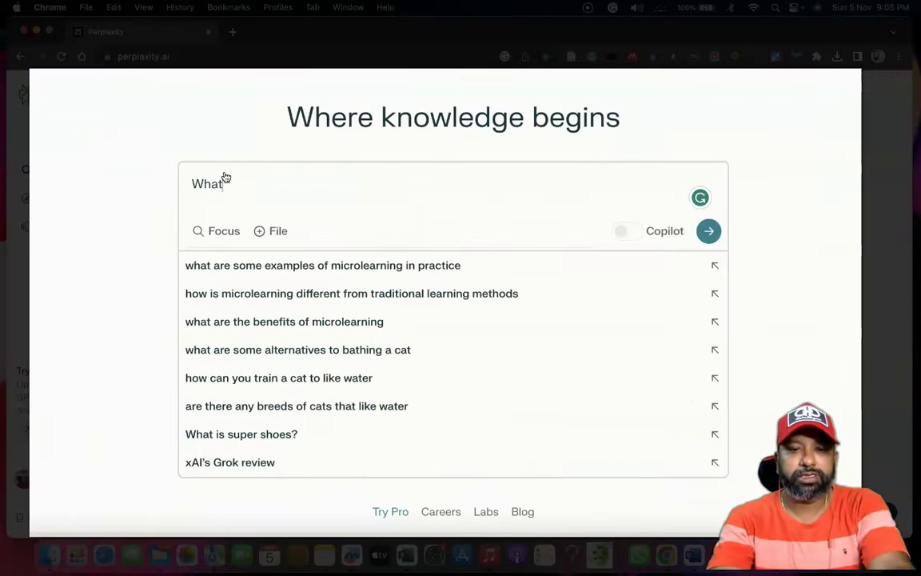
pyautogui.write(' is microlearn')
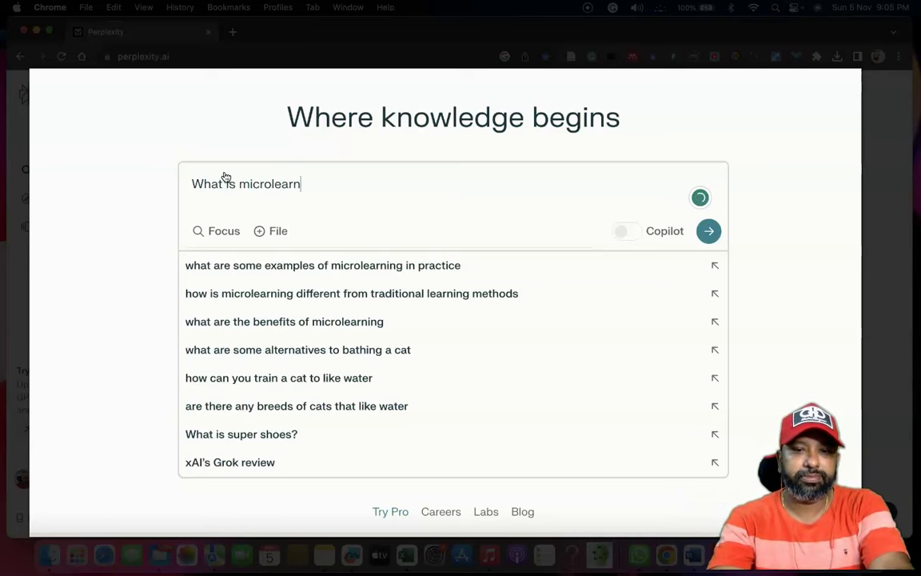
pyautogui.write('ing?')
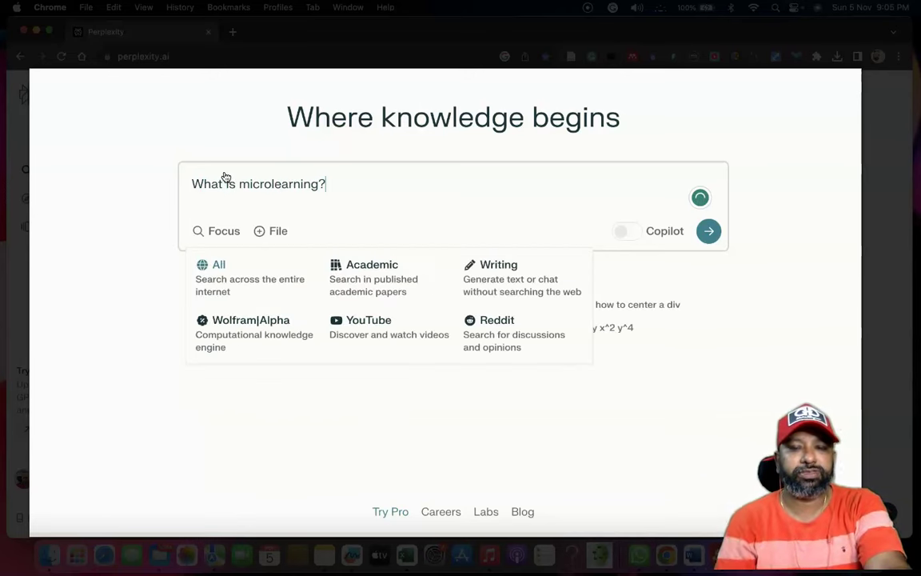
pyautogui.press('Return')
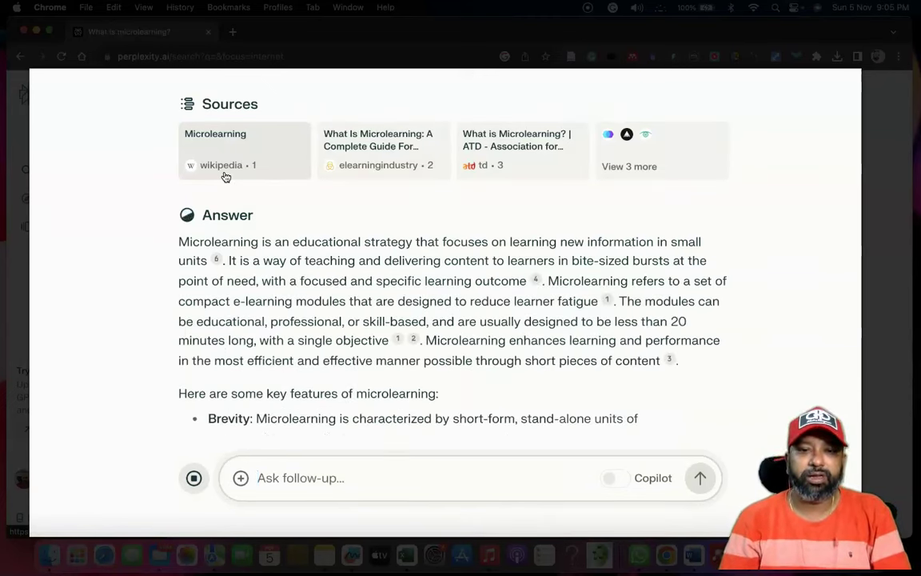
# - Scroll through the finished microlearning answer, briefly highlighting its opening text
pyautogui.scroll(-3, 345, 237)
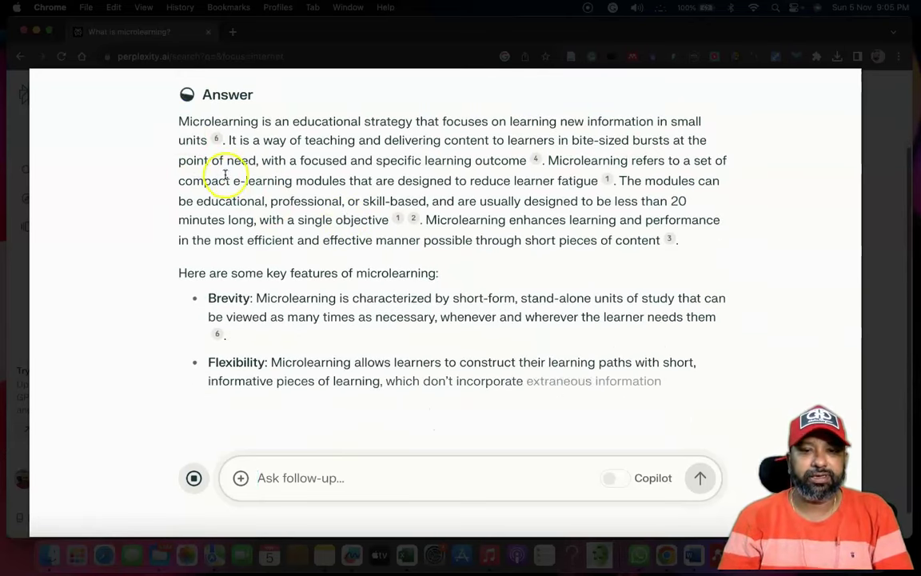
pyautogui.moveTo(178, 118); pyautogui.dragTo(457, 296)
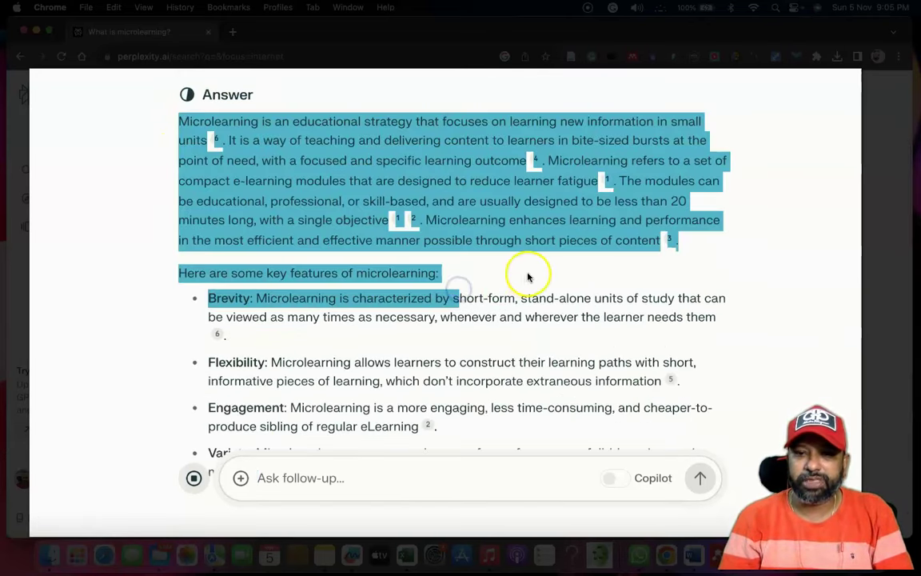
pyautogui.click(462, 256)
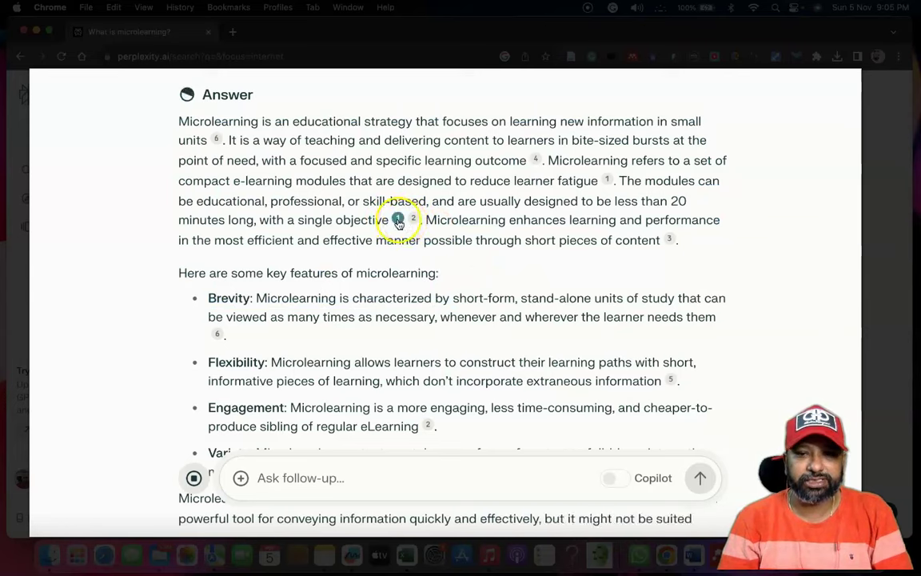
pyautogui.scroll(-5, 555, 181)
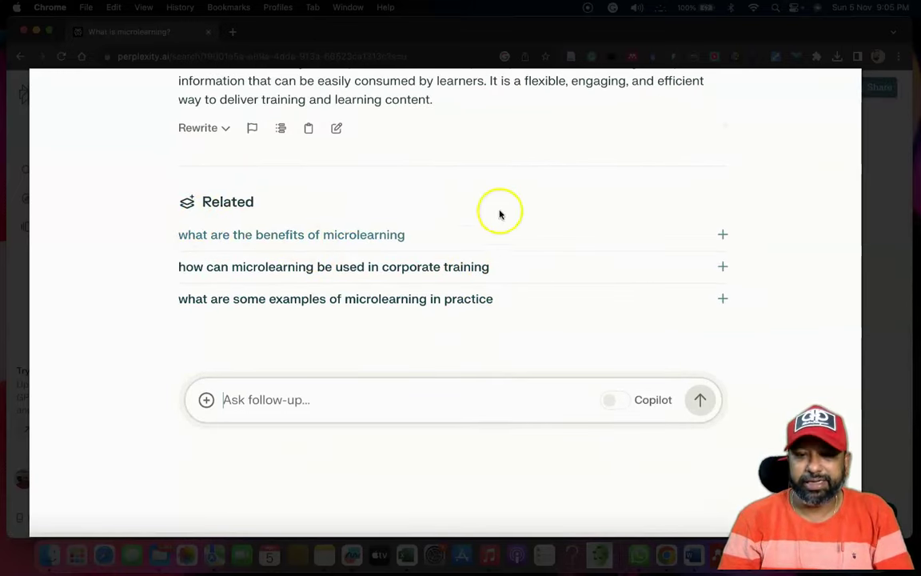
pyautogui.scroll(3, 424, 272)
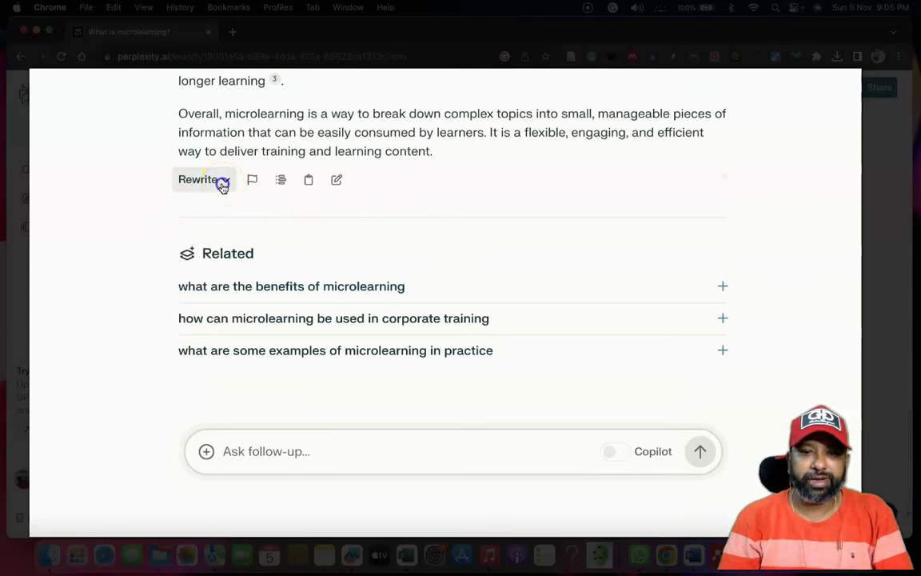
# - Show the Rewrite model choices (Copilot, GPT-4, Claude-2) and copy the answer to the clipboard
pyautogui.click(223, 184)
pyautogui.click(102, 266)
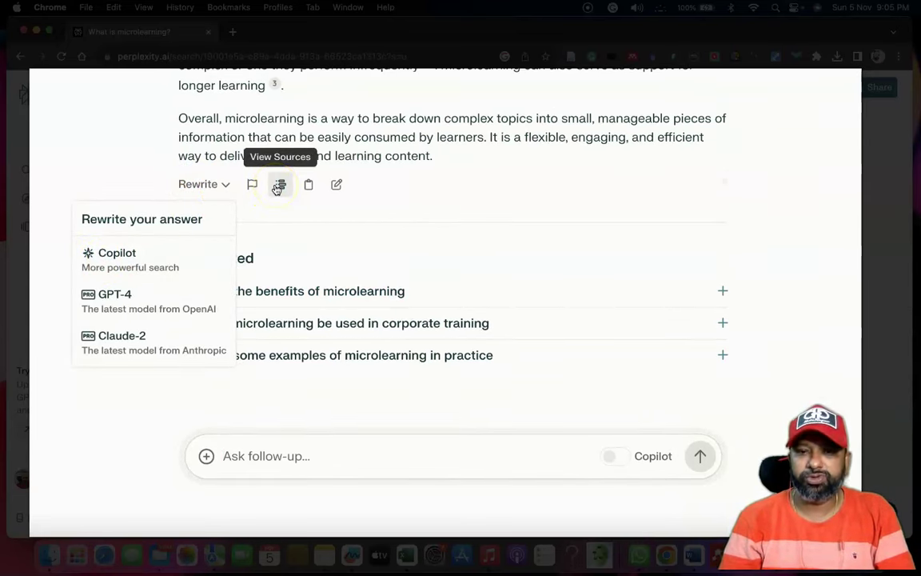
pyautogui.click(277, 187)
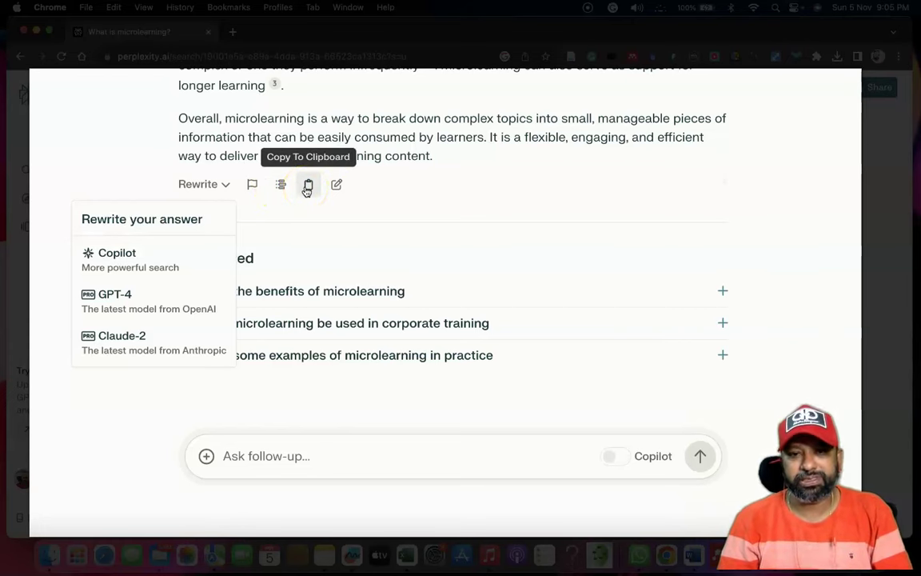
pyautogui.click(308, 188)
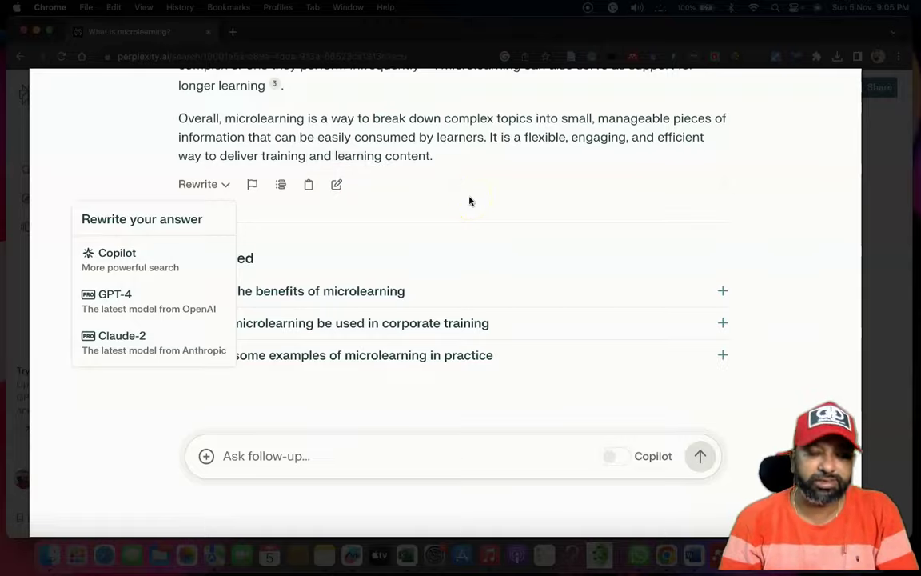
pyautogui.scroll(10, 470, 202)
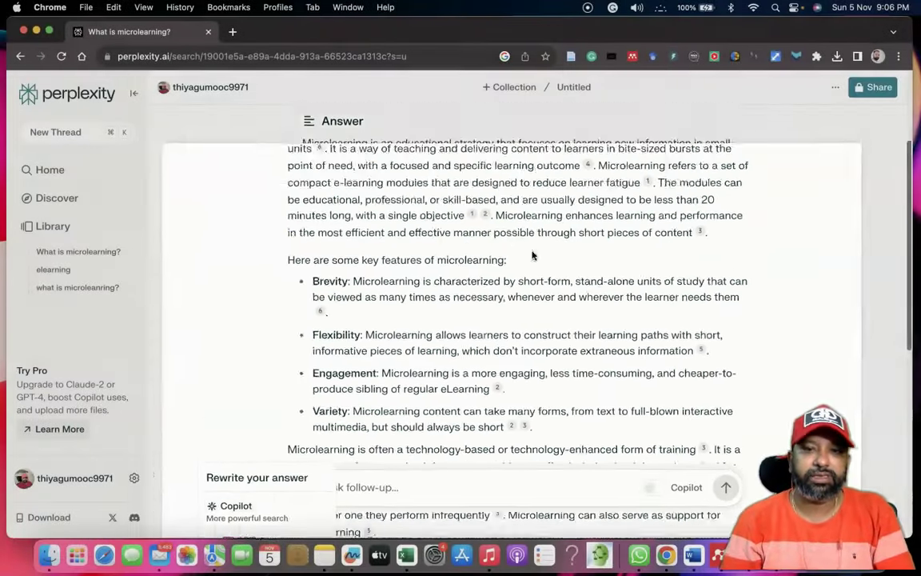
# - Return to the question title and Sources cards, then bring up the thread's share access settings
pyautogui.scroll(3, 278, 252)
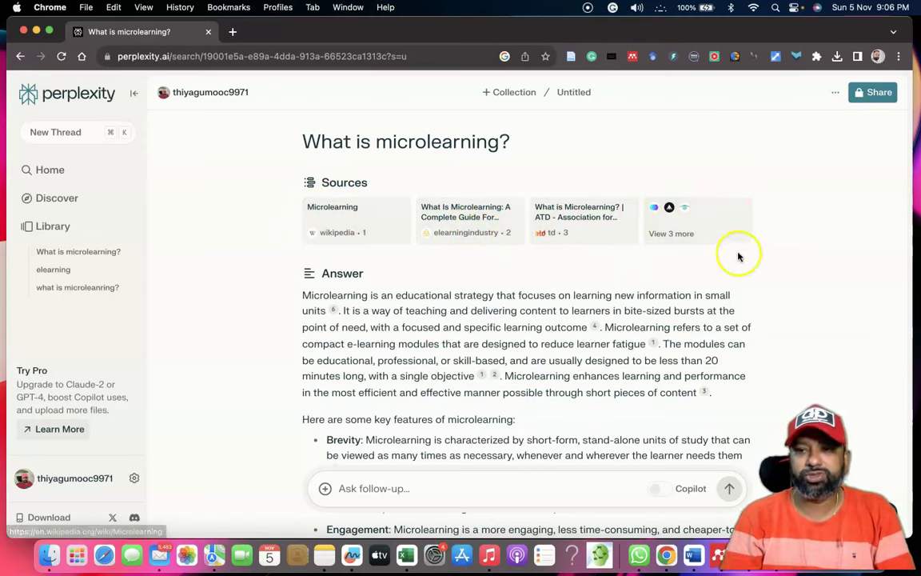
pyautogui.scroll(-1, 379, 326)
pyautogui.scroll(1, 411, 324)
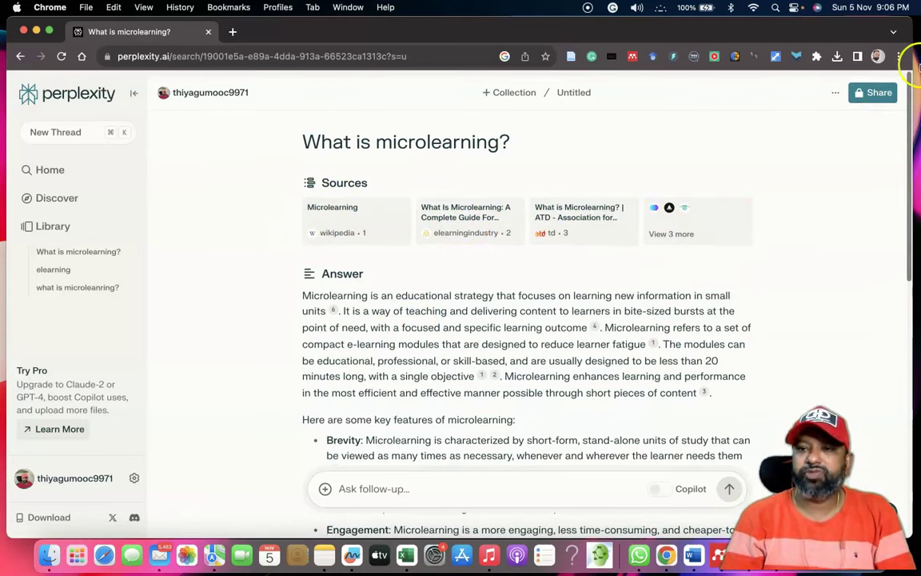
pyautogui.click(857, 96)
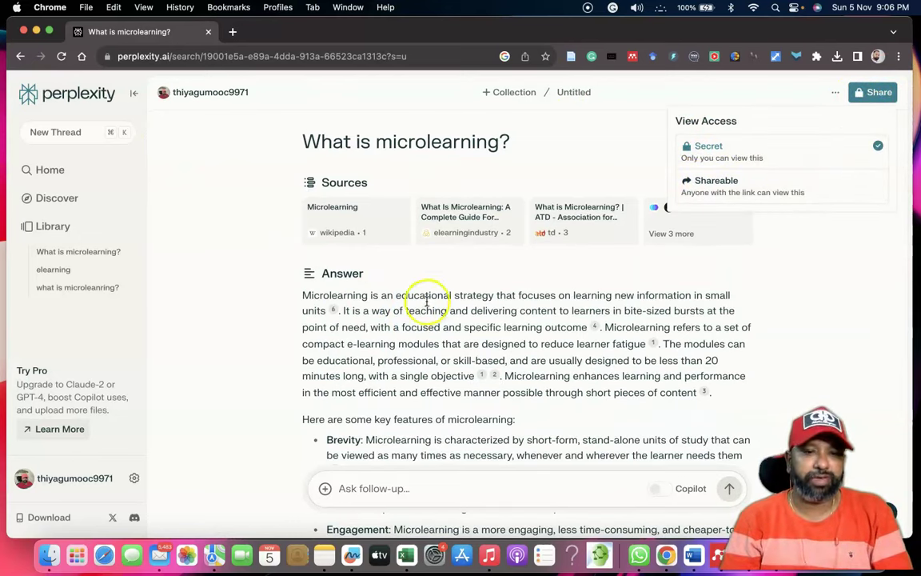
# - Review the Secret and Shareable view access options while scrolling through the answer
pyautogui.scroll(-3, 202, 316)
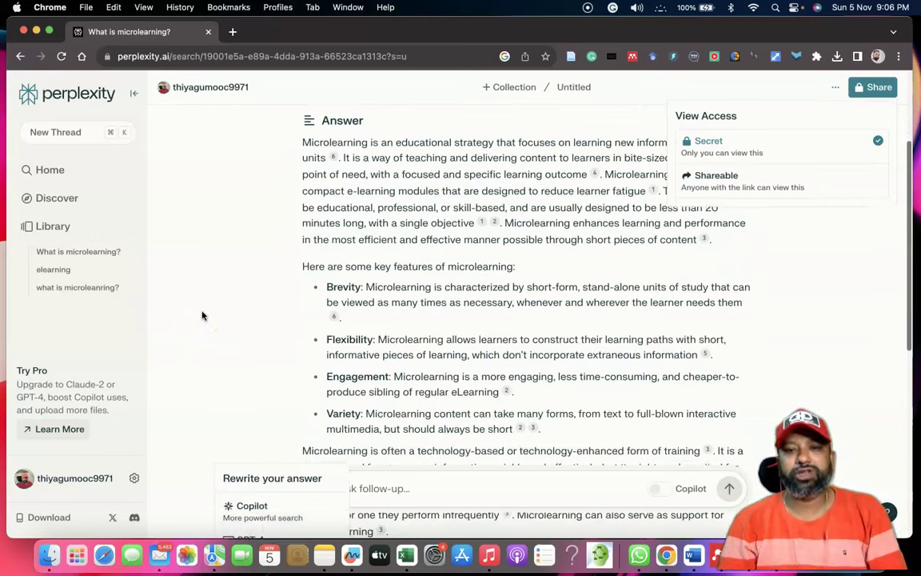
pyautogui.scroll(4, 202, 315)
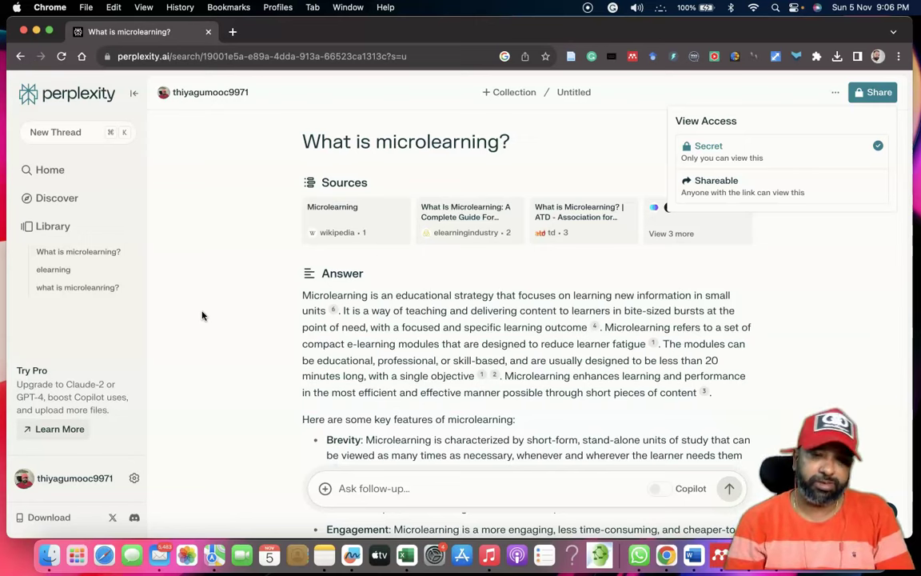
pyautogui.scroll(-5, 356, 292)
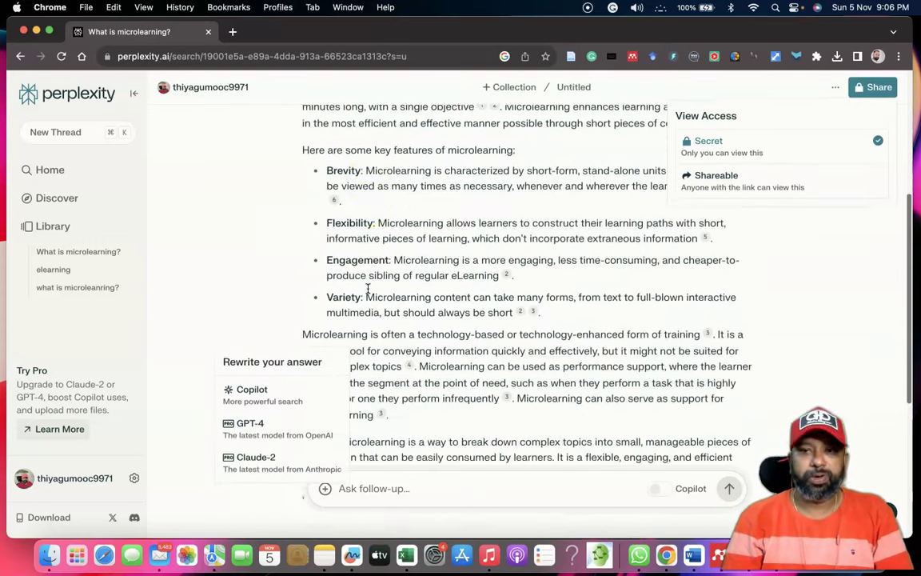
pyautogui.scroll(-1, 368, 288)
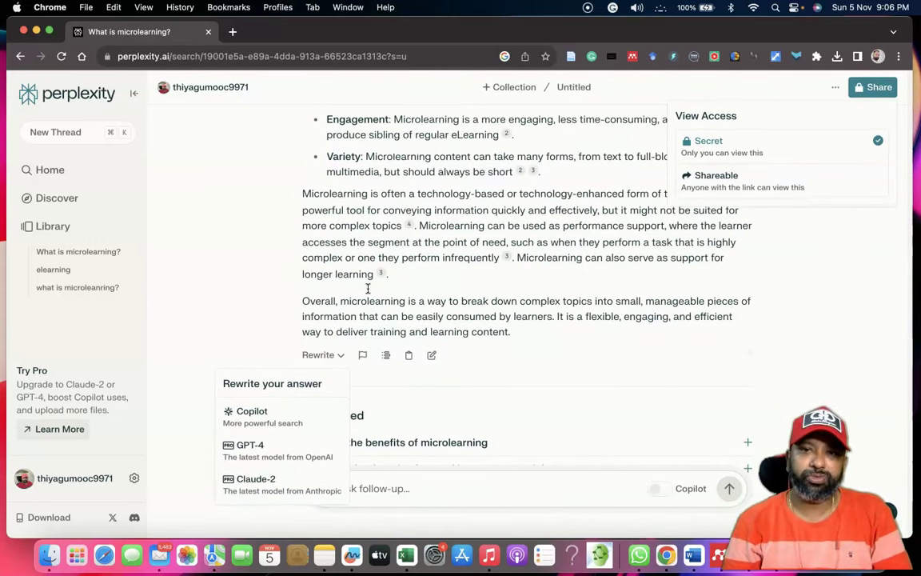